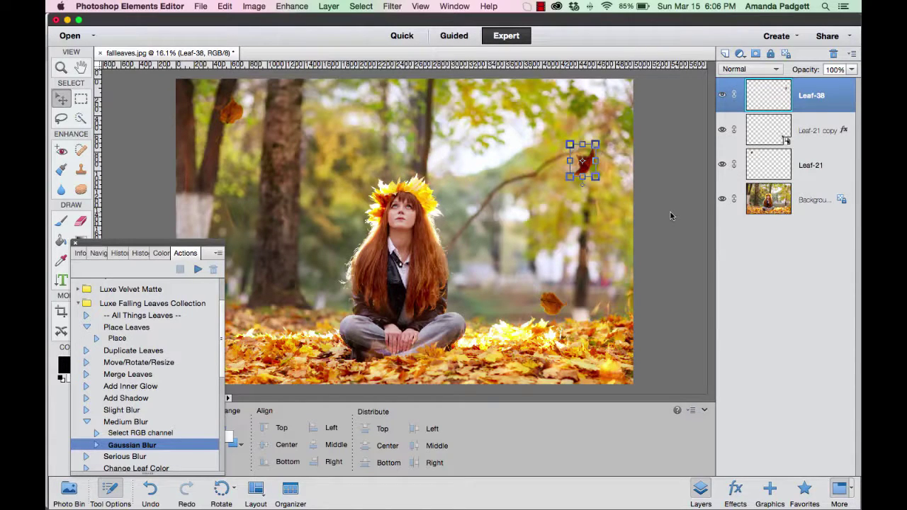
Collapse the Luxe Falling Leaves Collection in the Actions panel so only its folders show
left_click(78, 305)
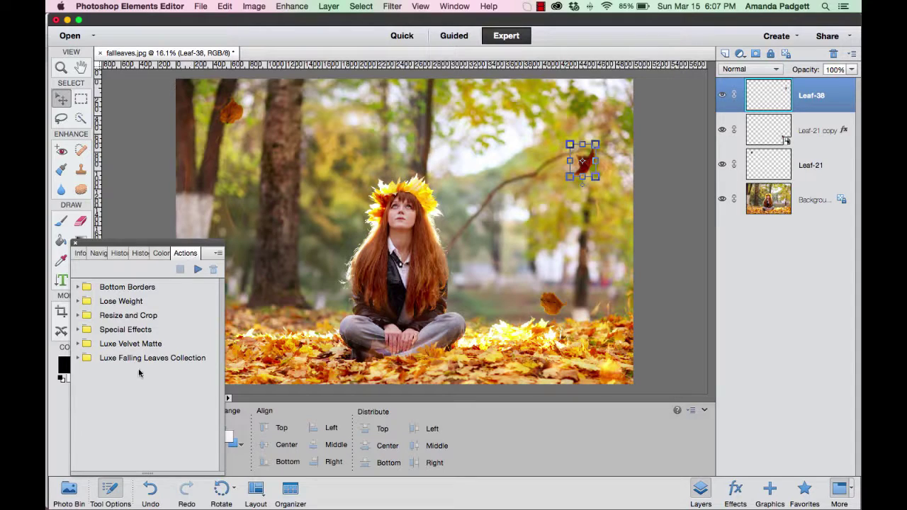
Expand the Luxe Falling Leaves Collection and select the Place Leaves action
left_click(80, 359)
scroll(138, 364, "down", 2)
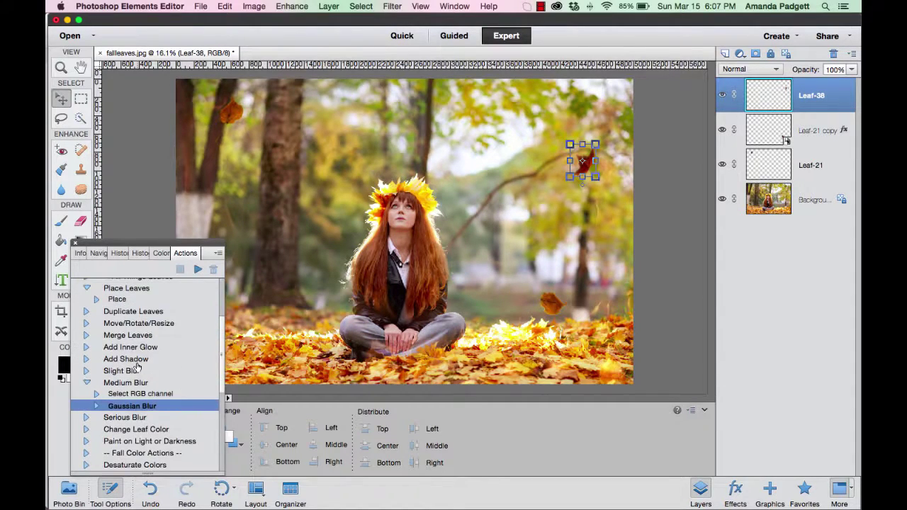
scroll(138, 367, "up", 2)
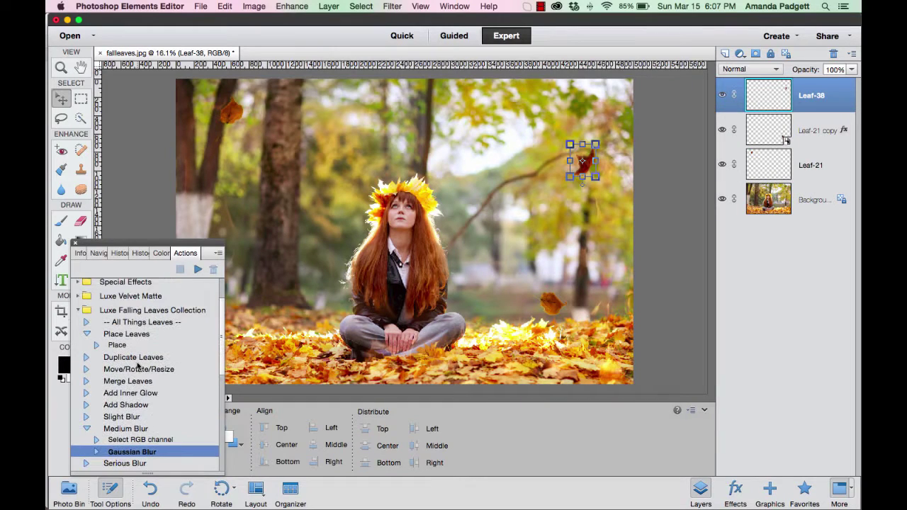
left_click(123, 336)
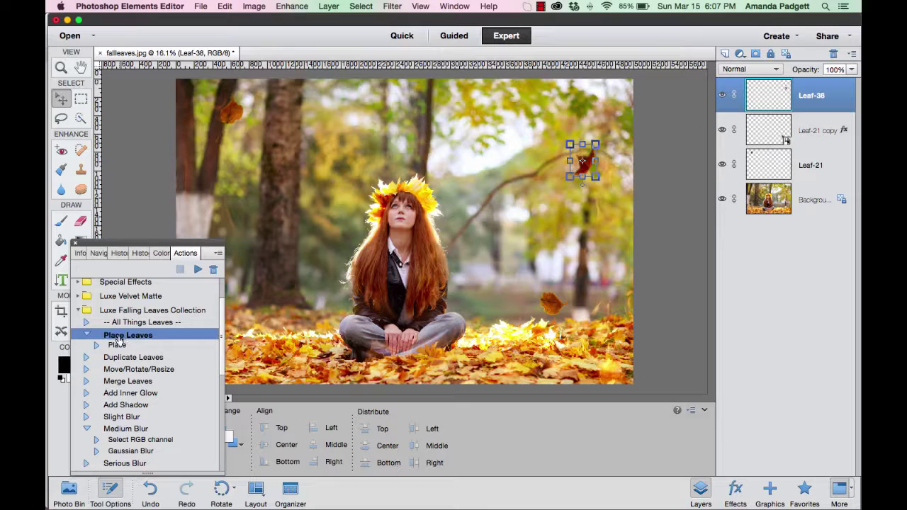
Run Place Leaves and place Leaf-46.png from the LEAF OVERLAYS folder onto the photo
left_click(198, 270)
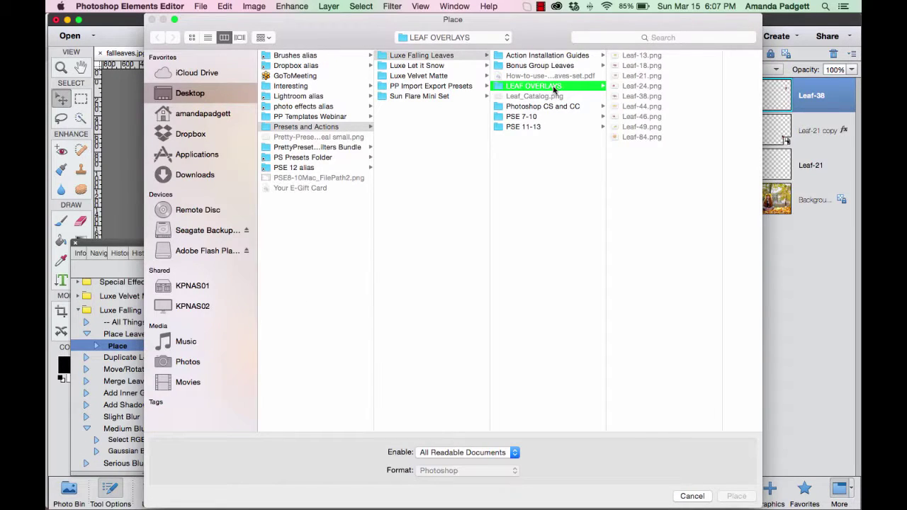
left_click(634, 86)
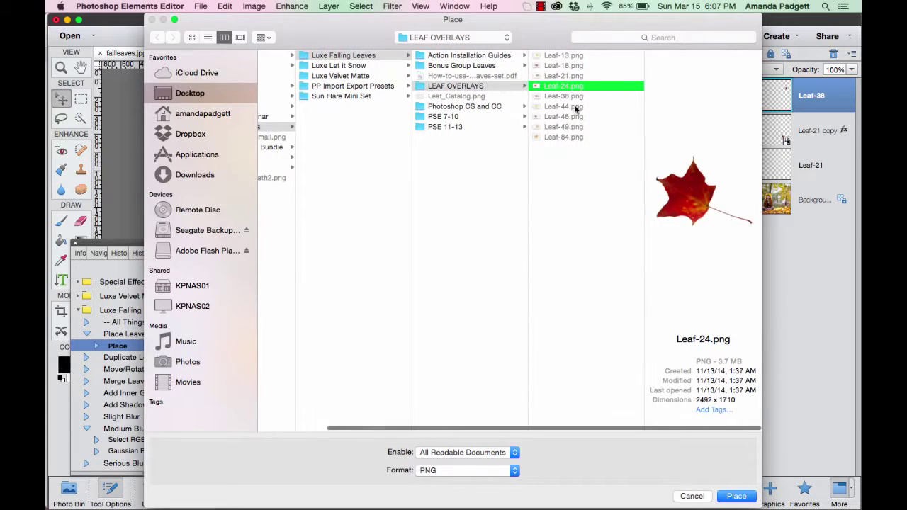
left_click(567, 97)
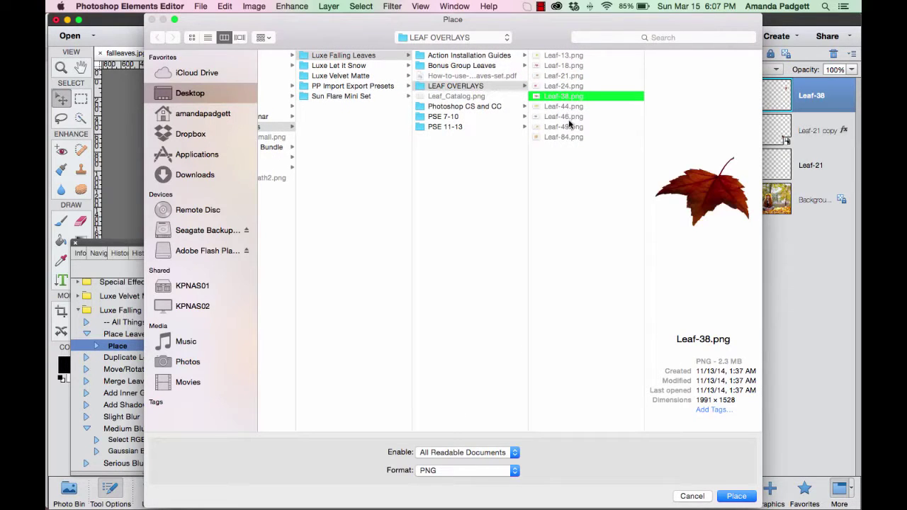
left_click(568, 117)
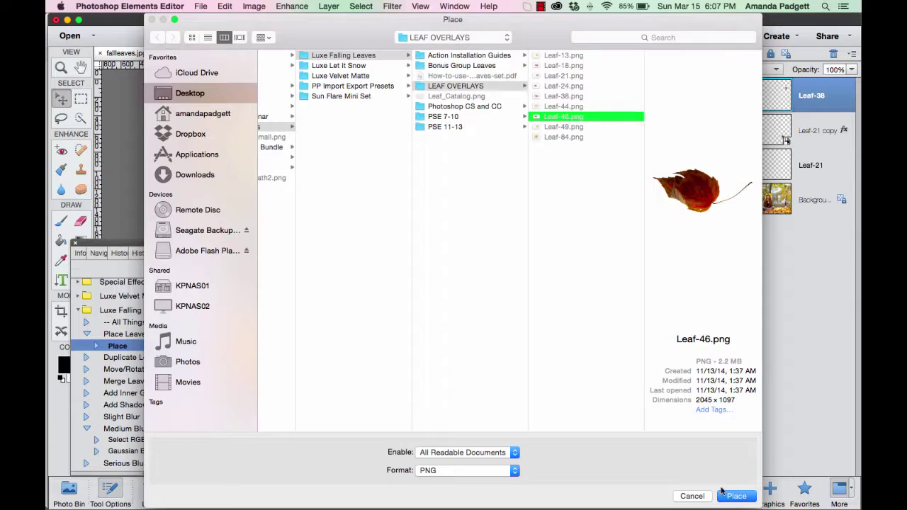
left_click(735, 497)
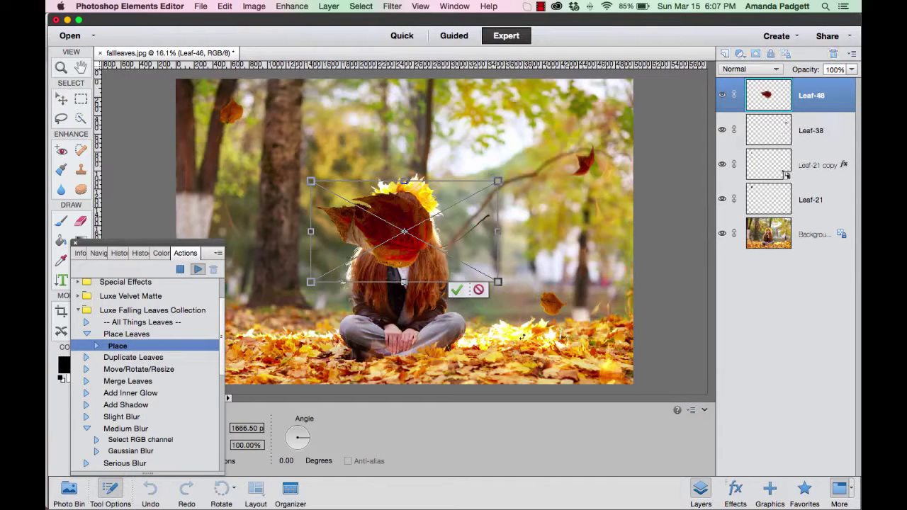
Scale Leaf-46 down to about 25%, rotate it −44.21°, and commit it near the left trunk
left_click_drag(498, 282, 475, 269)
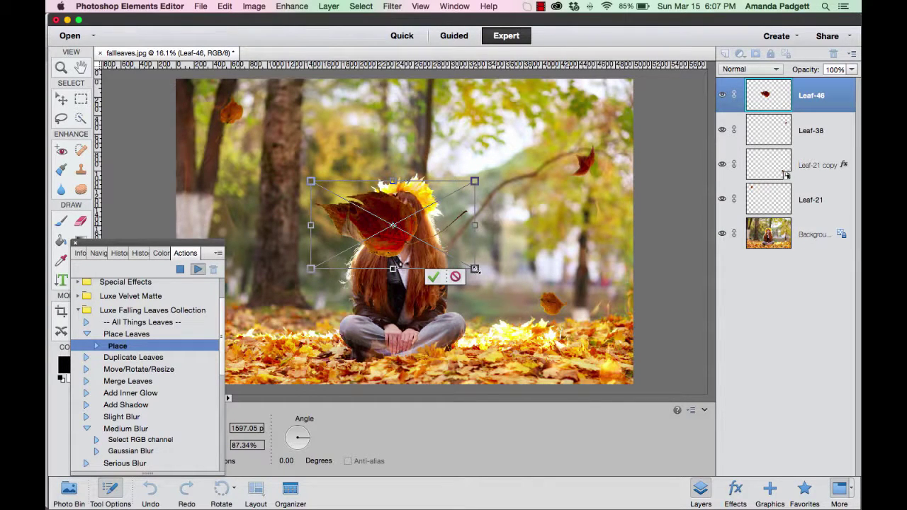
left_click_drag(474, 269, 411, 234)
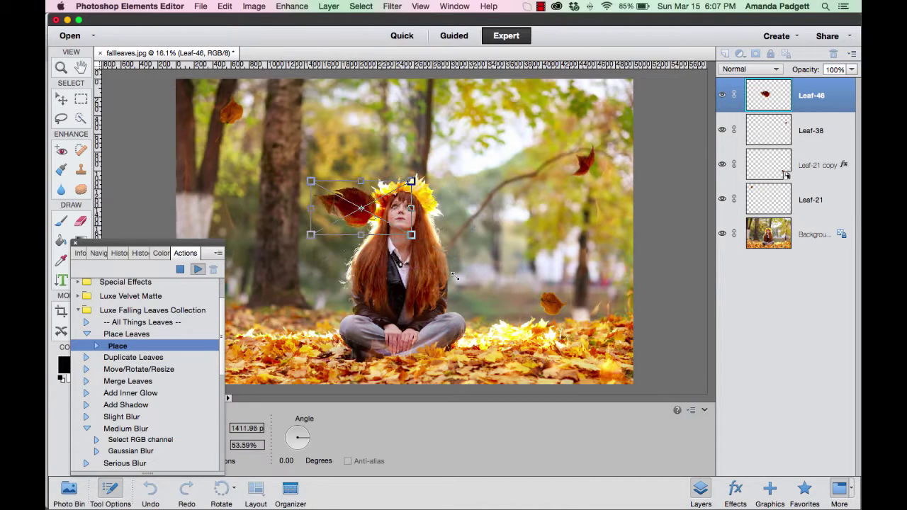
left_click_drag(455, 276, 454, 258)
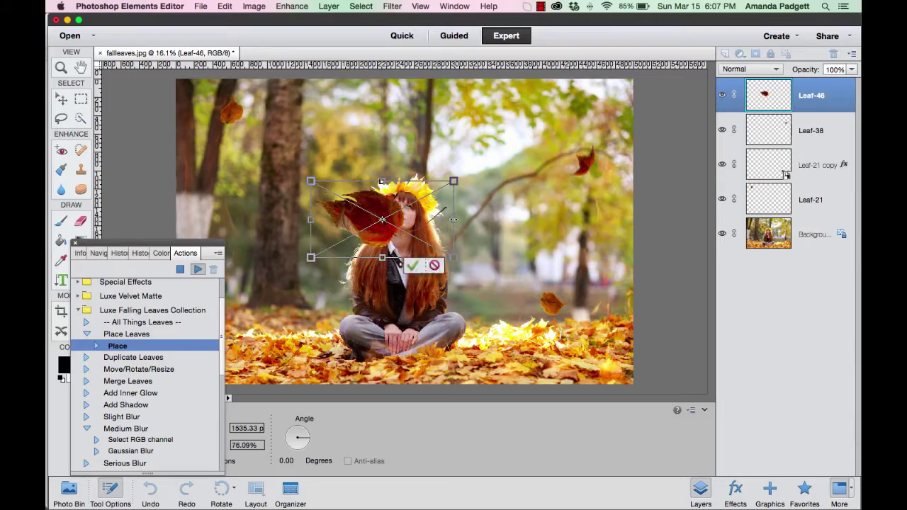
mouse_move(454, 219)
left_mouse_down()
mouse_move(427, 219)
mouse_move(450, 219)
left_mouse_up()
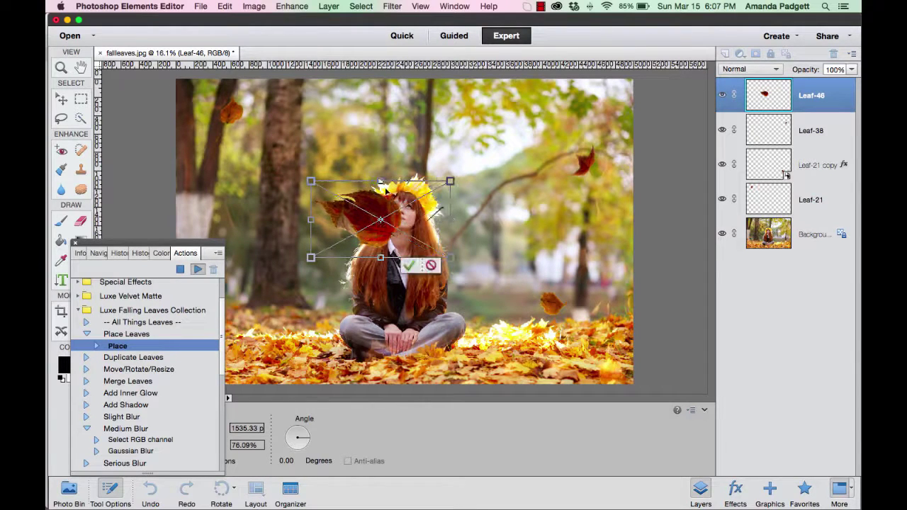
mouse_move(381, 181)
left_mouse_down()
mouse_move(383, 152)
mouse_move(381, 184)
left_mouse_up()
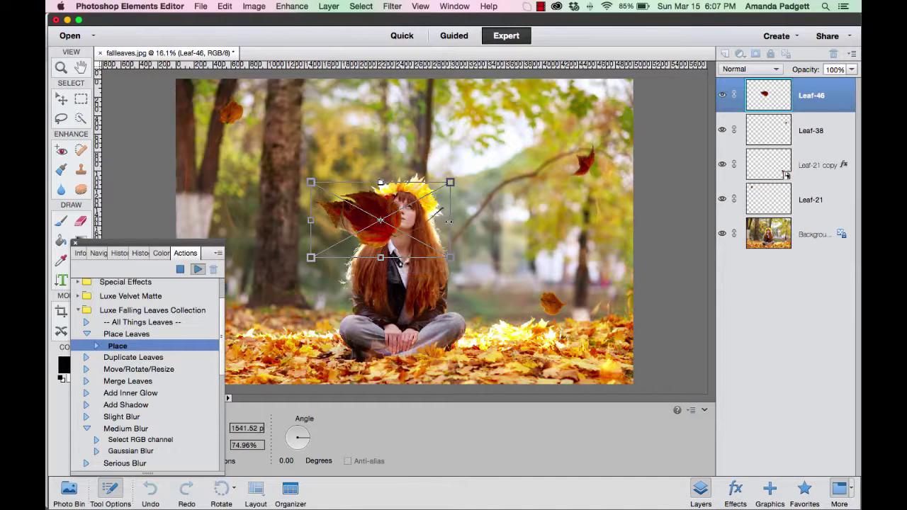
left_click_drag(451, 221, 432, 220)
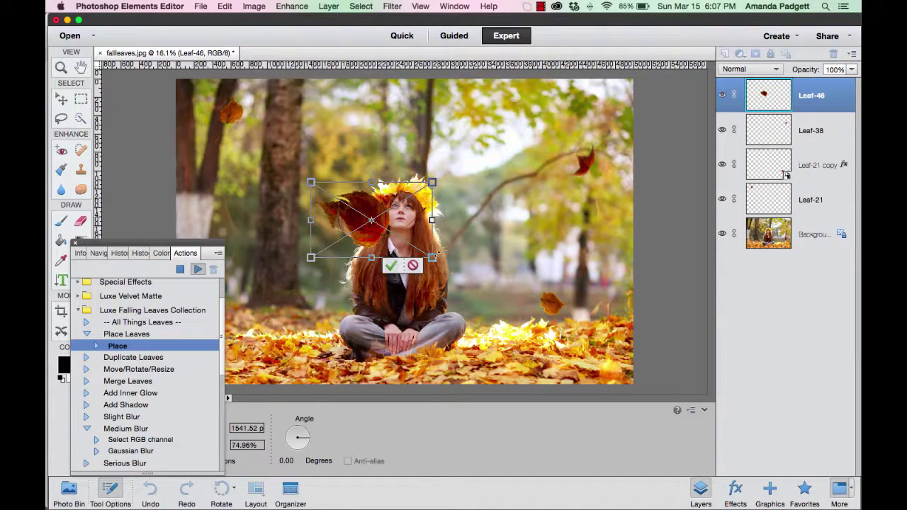
left_click_drag(434, 256, 378, 223)
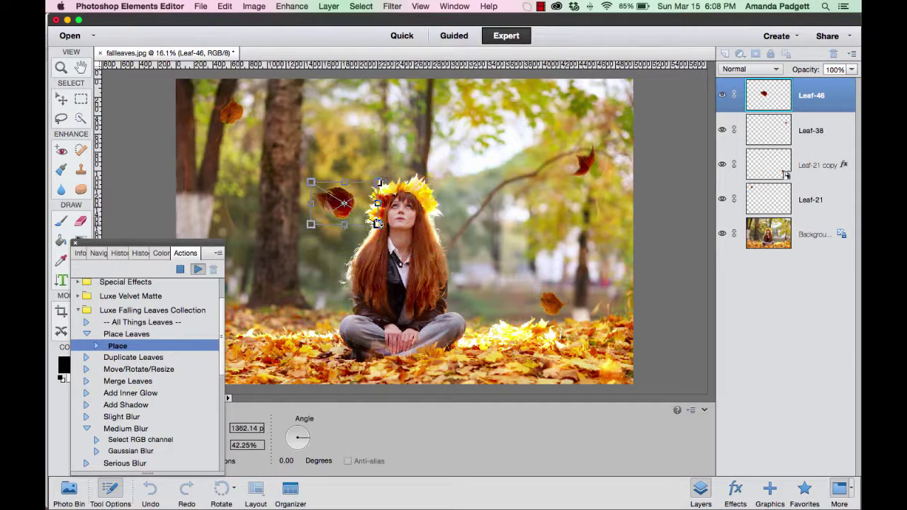
left_click_drag(349, 165, 306, 154)
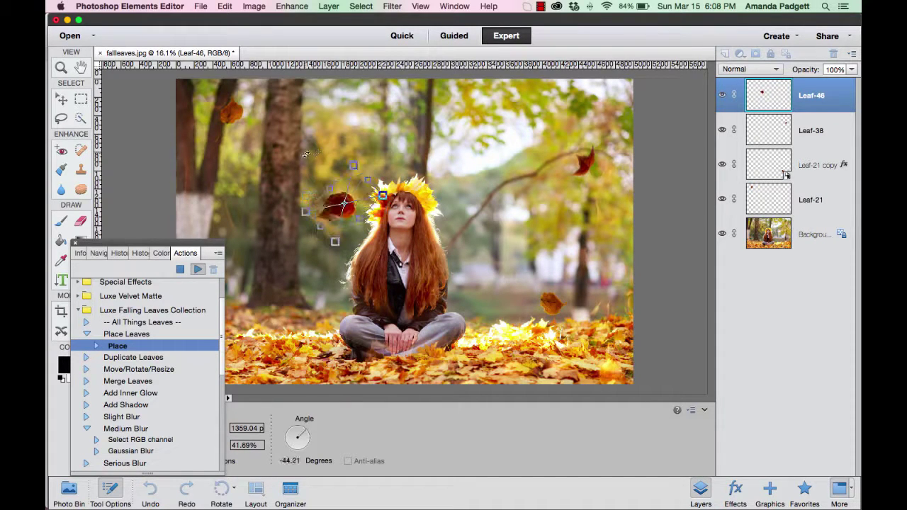
left_click_drag(346, 204, 296, 287)
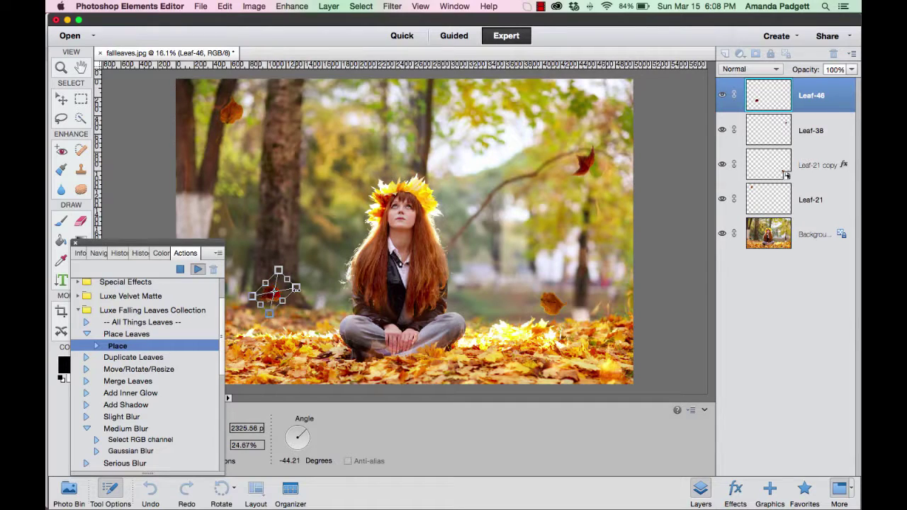
left_click(236, 321)
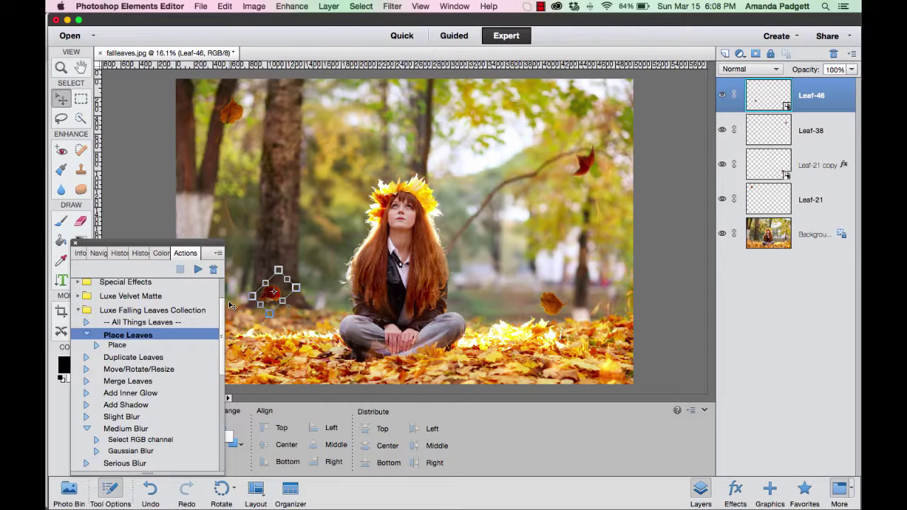
Run Place Leaves again and place the yellow Leaf-44.png onto the photo
left_click(197, 270)
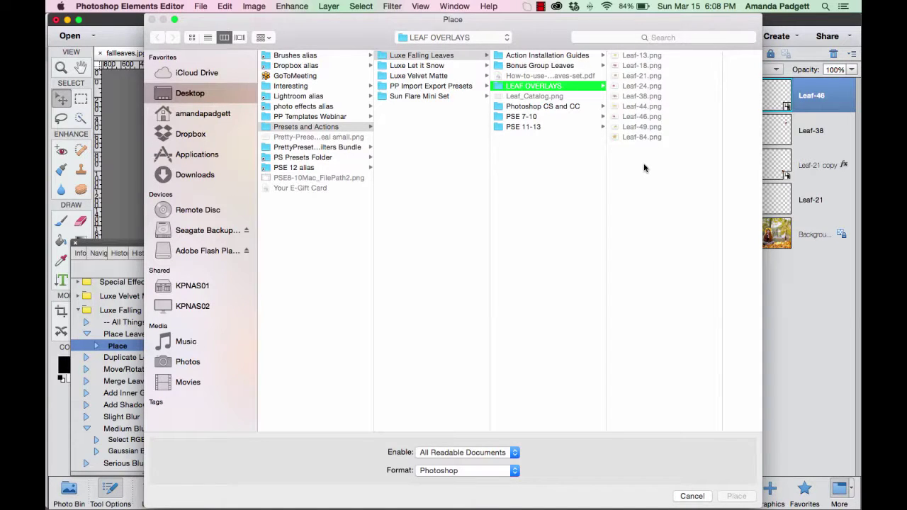
left_click(644, 86)
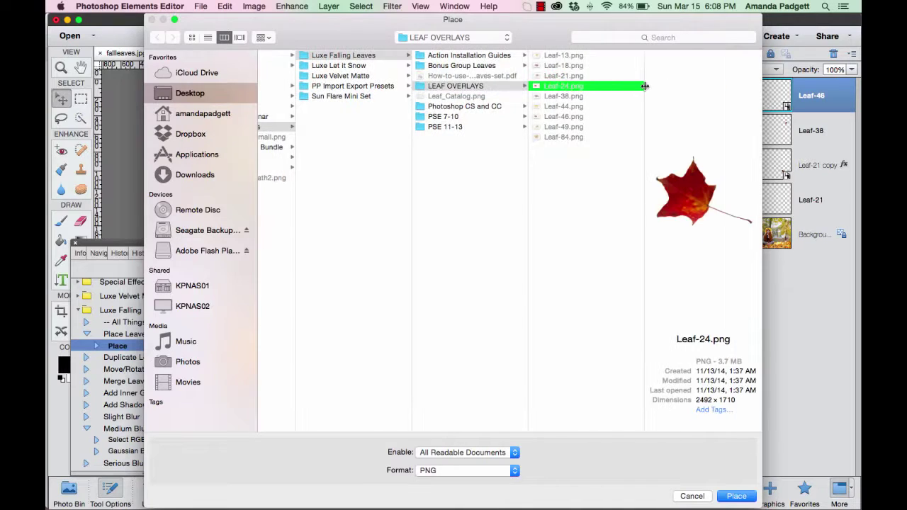
left_click(570, 108)
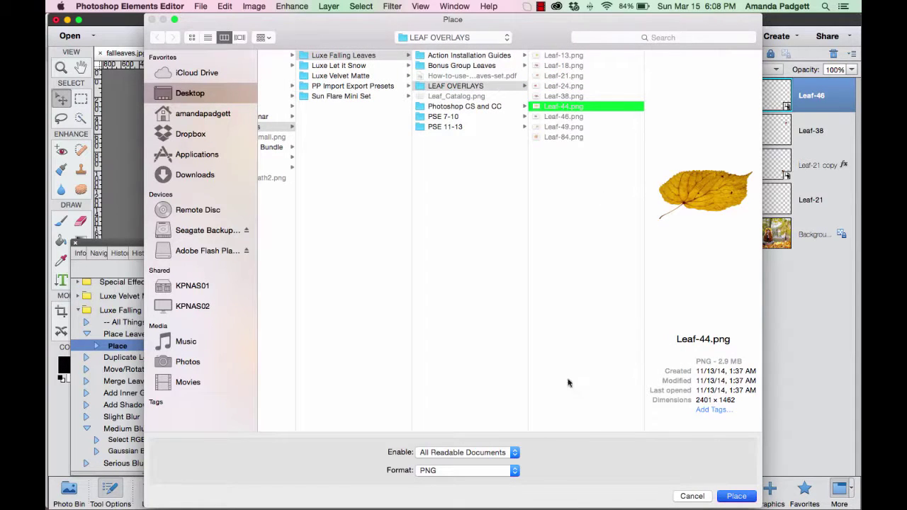
key("Return")
Scale the yellow Leaf-44 to 28.64% and rotate it −24.50°
left_click_drag(510, 161, 386, 203)
left_click_drag(404, 299, 528, 87)
left_click_drag(499, 147, 503, 144)
Commit Leaf-44 and move it higher and right into the upper-right foliage
left_click(509, 154)
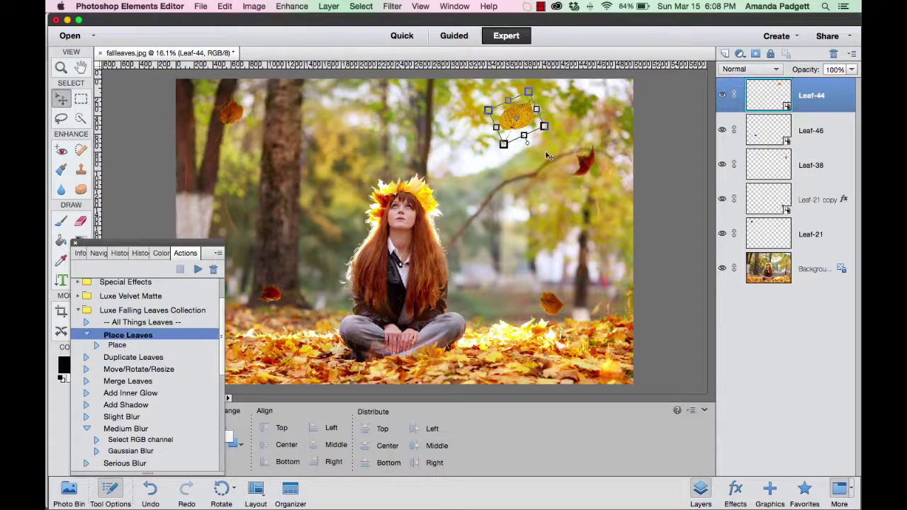
left_click_drag(508, 122, 558, 97)
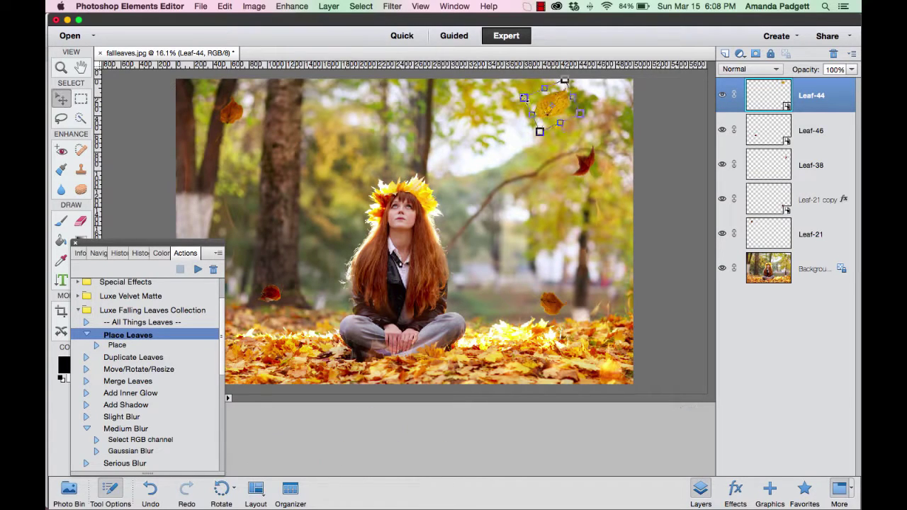
left_click(543, 103)
left_click(560, 133)
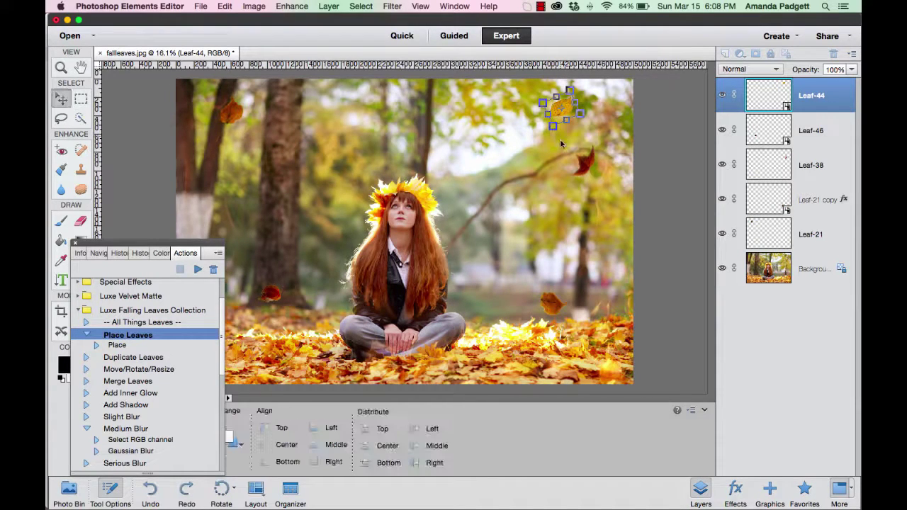
Select the Background layer and toggle its visibility to compare the photo without the leaves
left_click(777, 274)
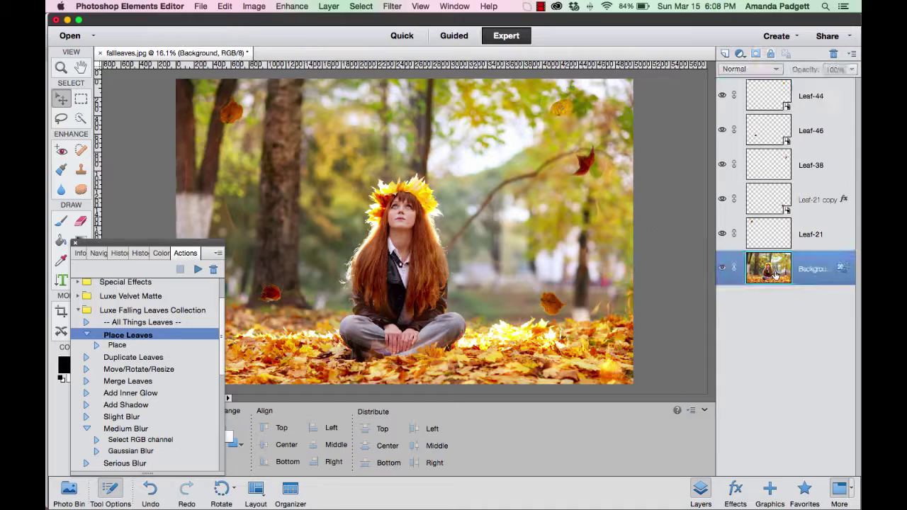
left_click(725, 272, "alt")
left_click(725, 271, "alt")
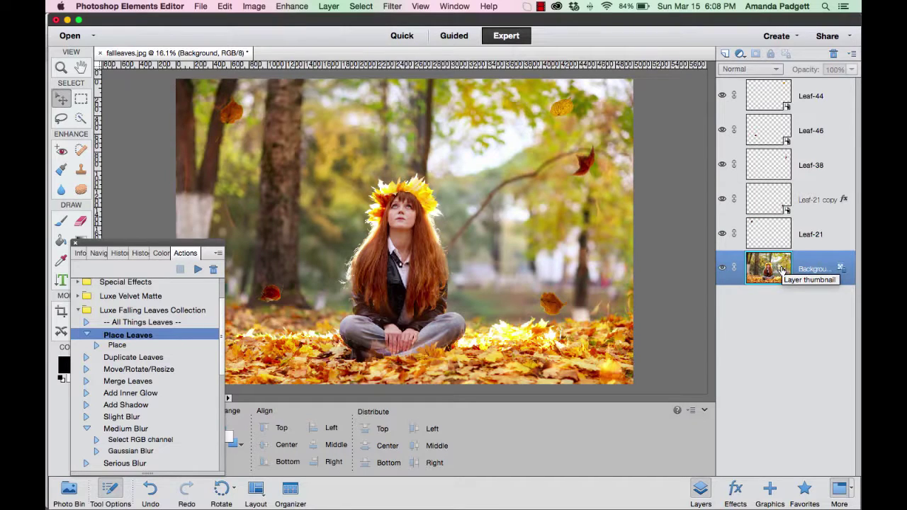
Duplicate the yellow leaf with Duplicate Leaves and place the copy low beside the seated girl
left_click(120, 360)
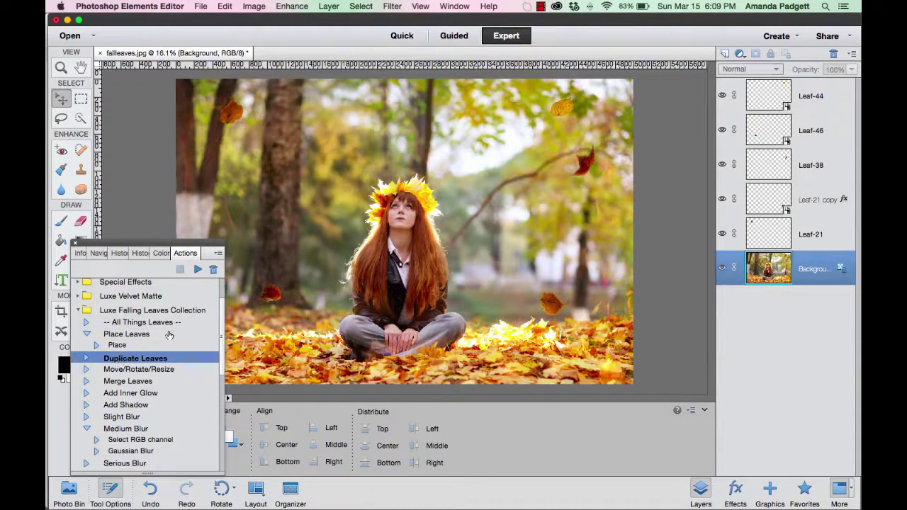
left_click(197, 270)
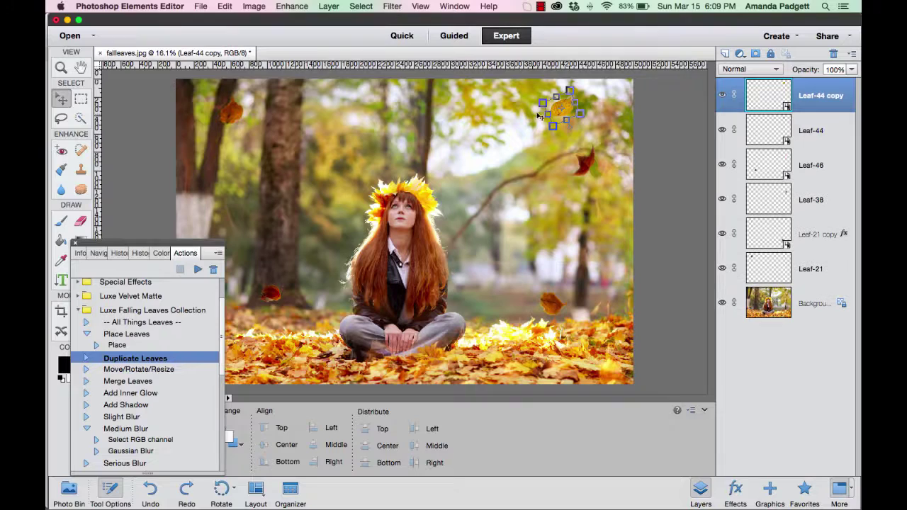
left_click_drag(540, 117, 310, 332)
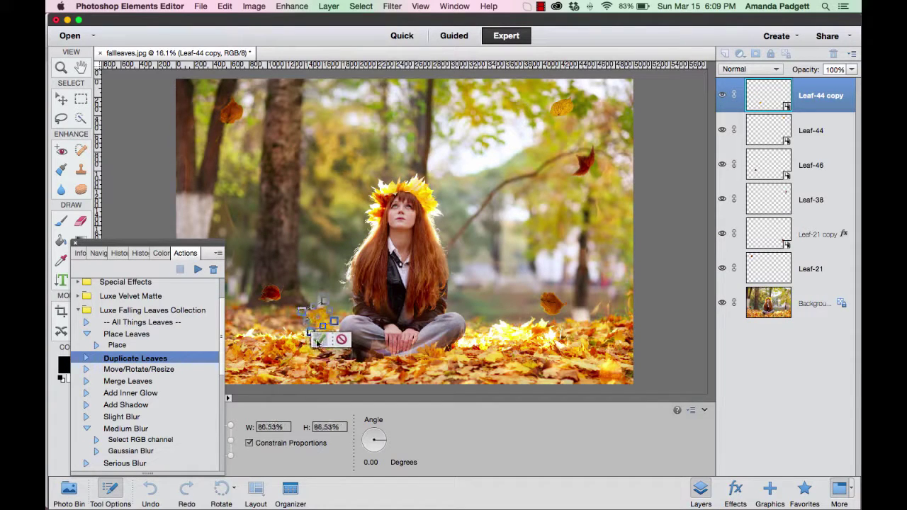
left_click(319, 340)
scroll(139, 361, "down", 2)
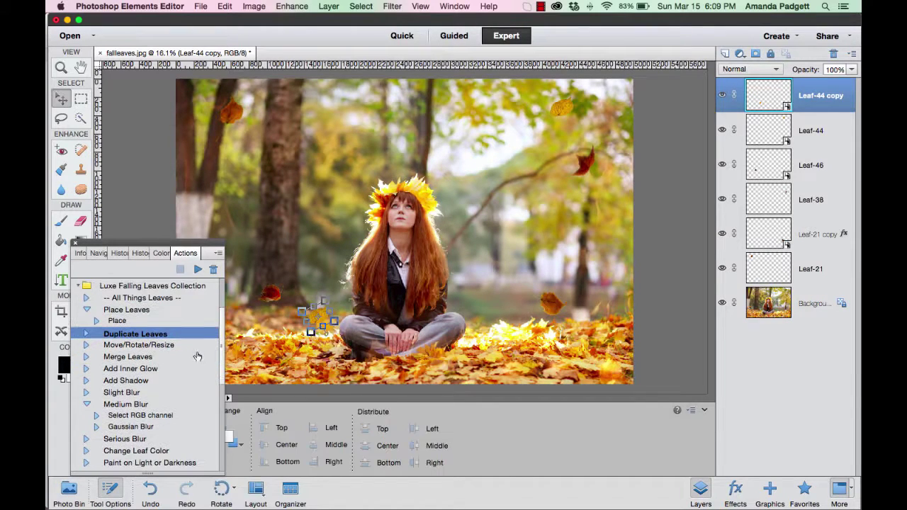
left_click(146, 346)
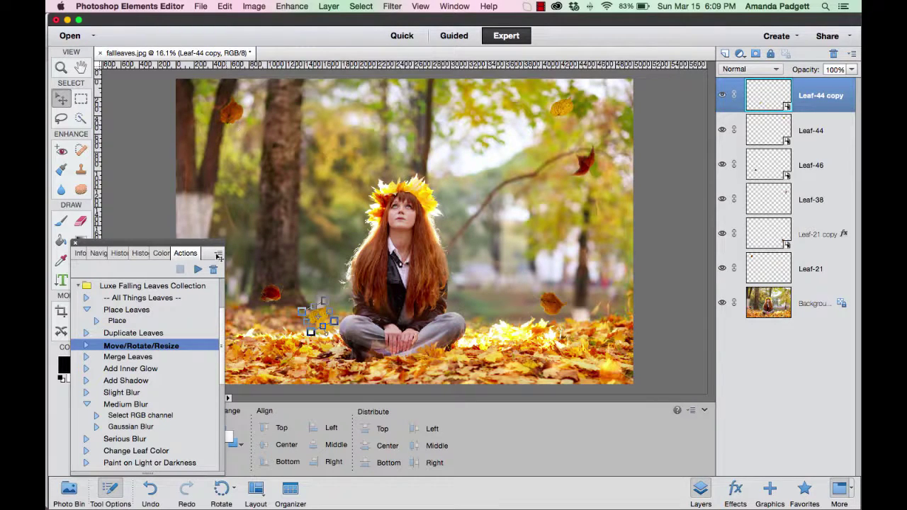
Scale the Leaf-44 copy to 106.80% × 126.48%, rotate it 31.23°, and commit it
left_click(197, 270)
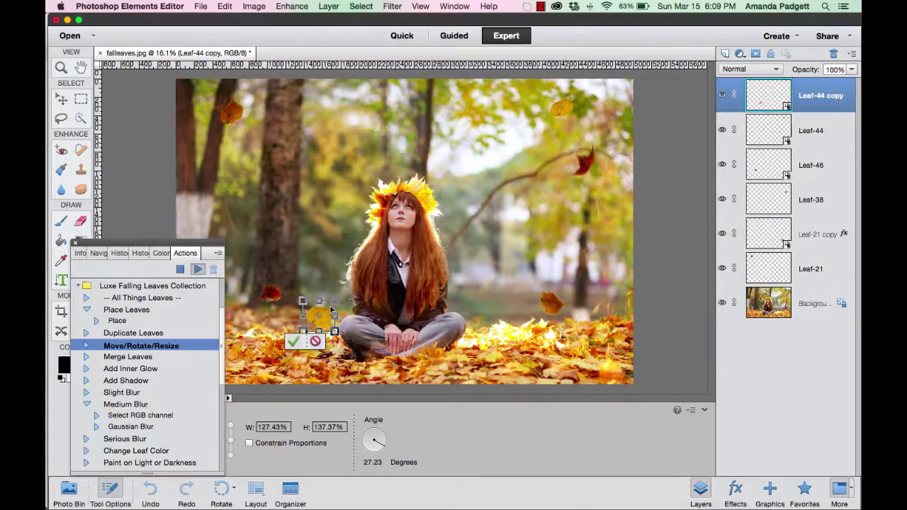
left_click_drag(336, 301, 331, 303)
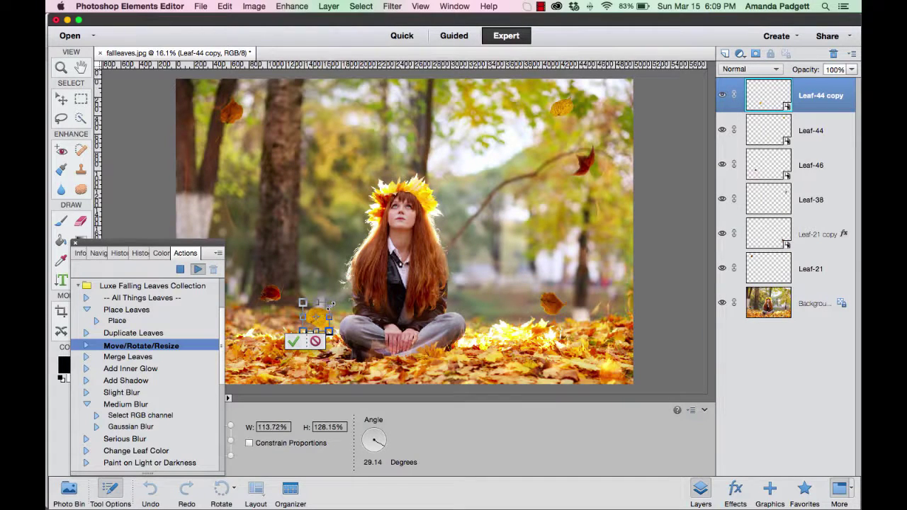
left_click(293, 342)
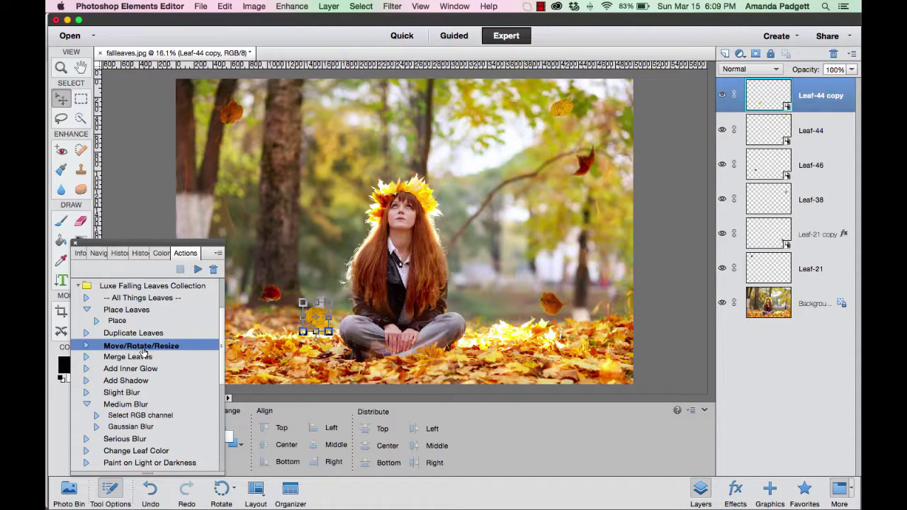
Select the Leaf-38 layer, choose the Slight Blur action, and pick the red leaf by the left trunk
left_click(826, 168)
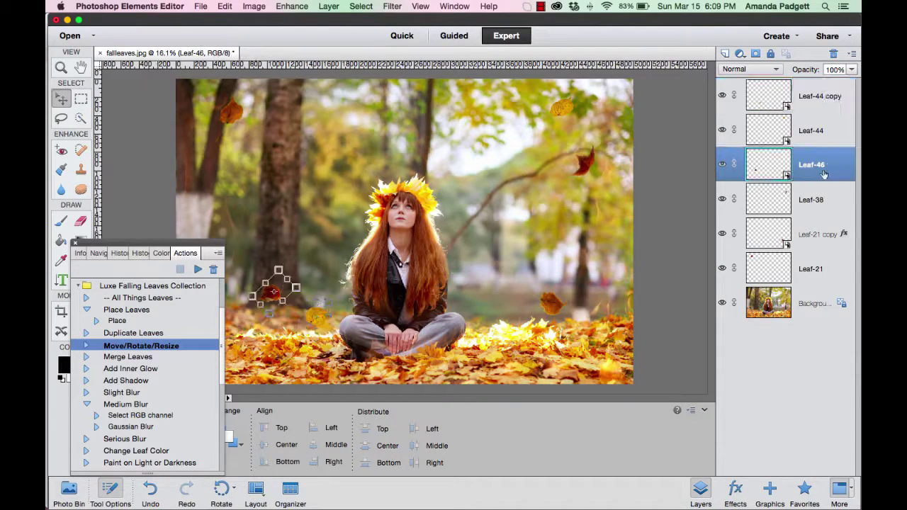
left_click(816, 207)
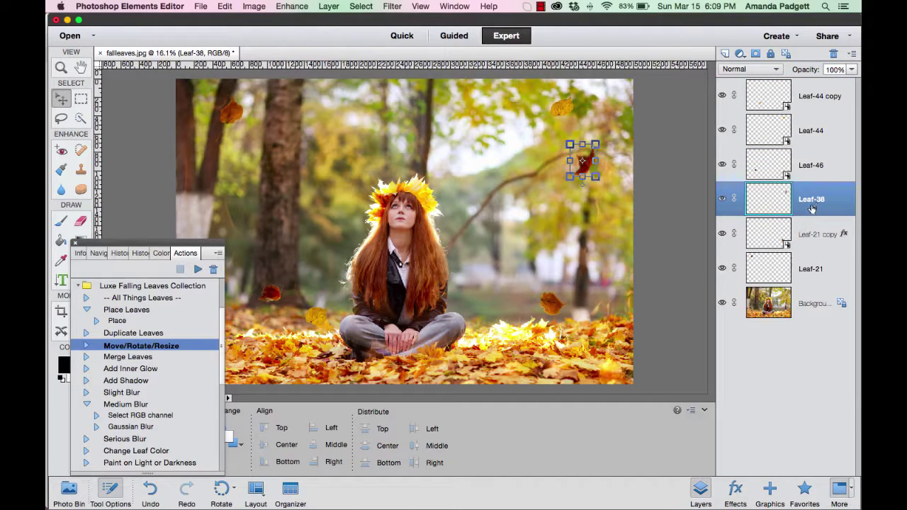
left_click(124, 394)
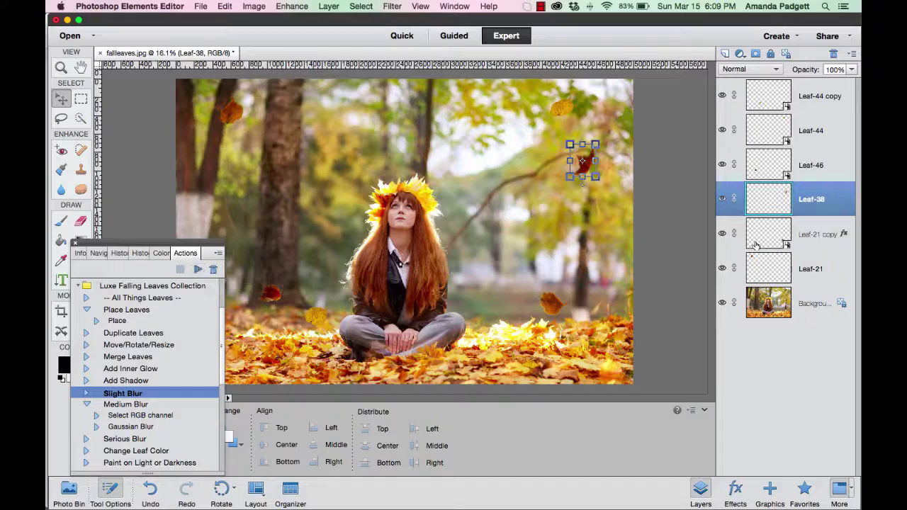
left_click(275, 291)
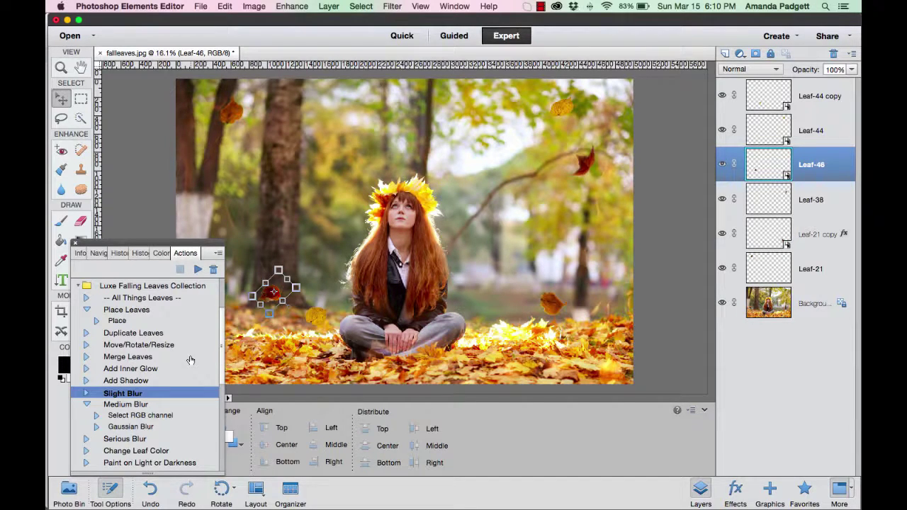
Simplify the red Leaf-46 layer and apply a 2.8-pixel Gaussian Blur via Slight Blur
left_click(199, 272)
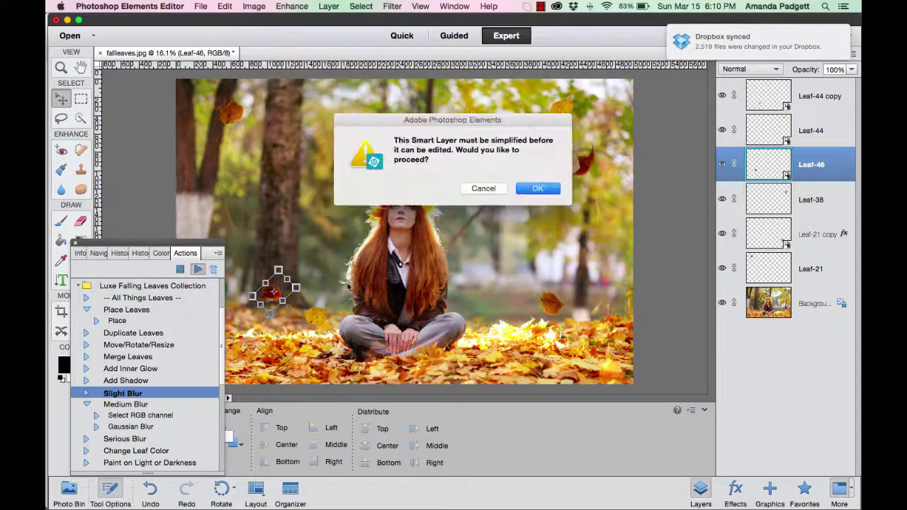
left_click(554, 195)
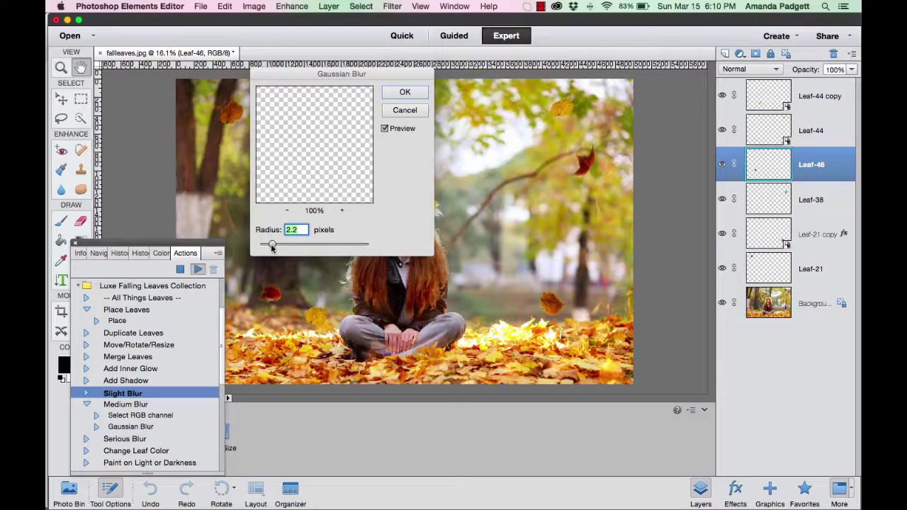
left_click_drag(273, 244, 323, 245)
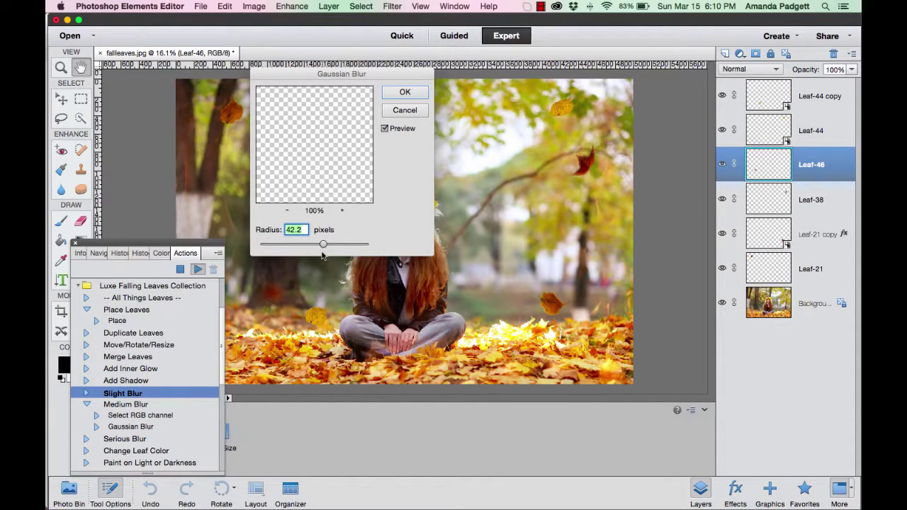
left_click_drag(323, 245, 276, 247)
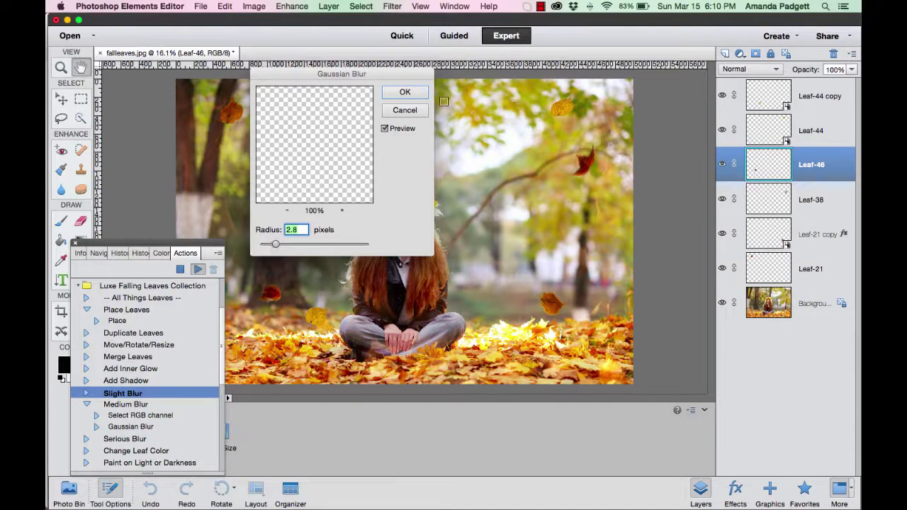
left_click(404, 92)
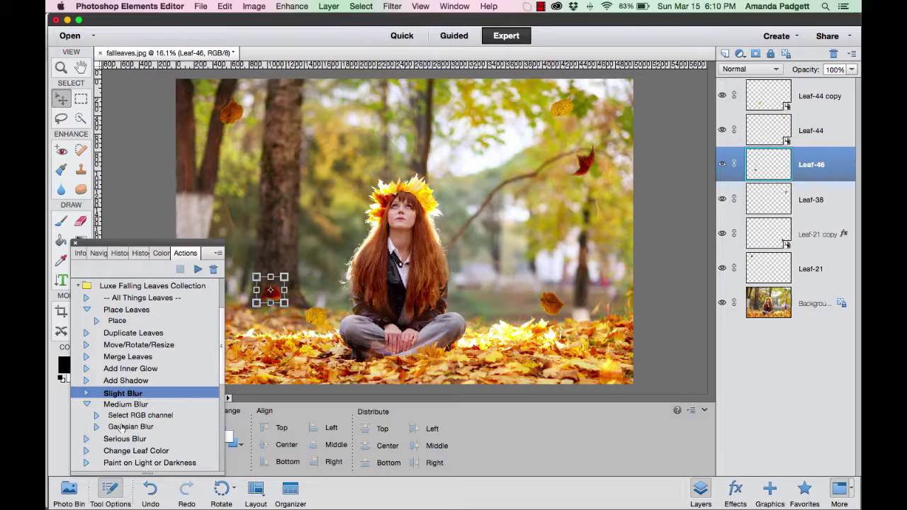
With the Leaf-44 copy layer selected, run the Claret action to add a Claret toning group
scroll(139, 408, "down", 3)
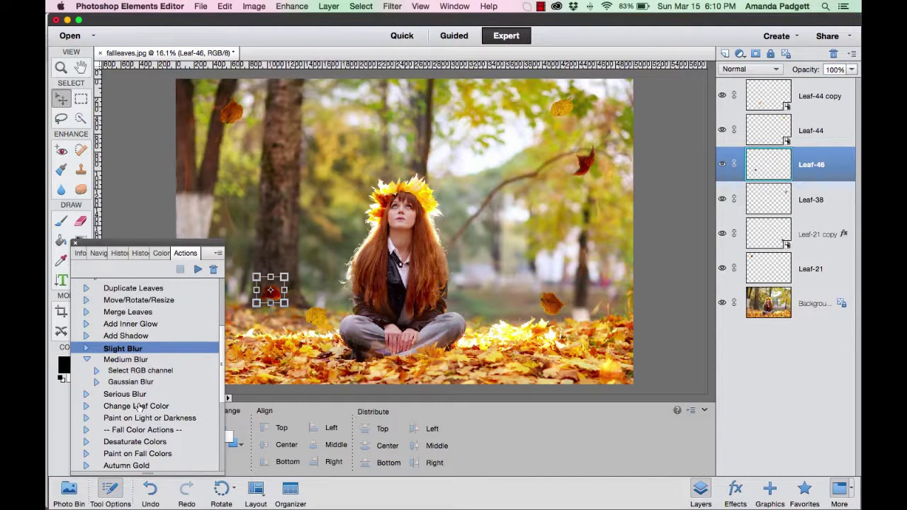
scroll(141, 406, "down", 5)
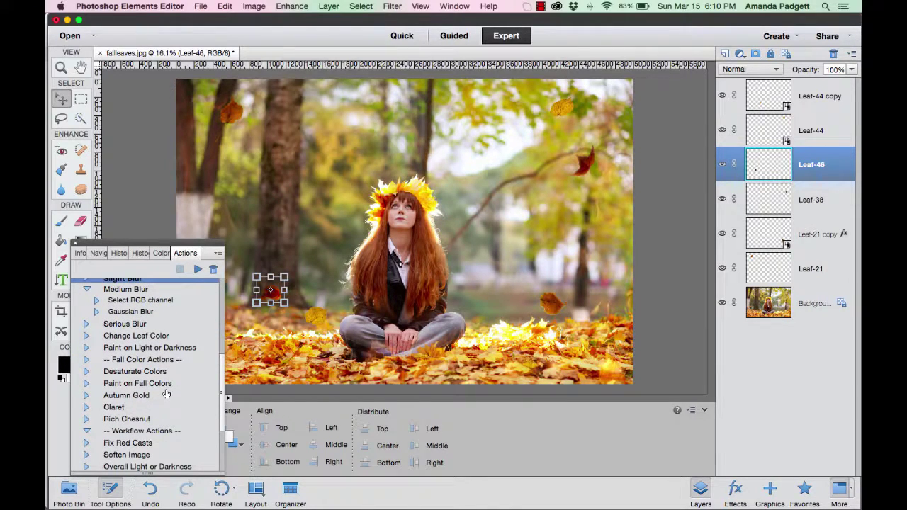
left_click(801, 98)
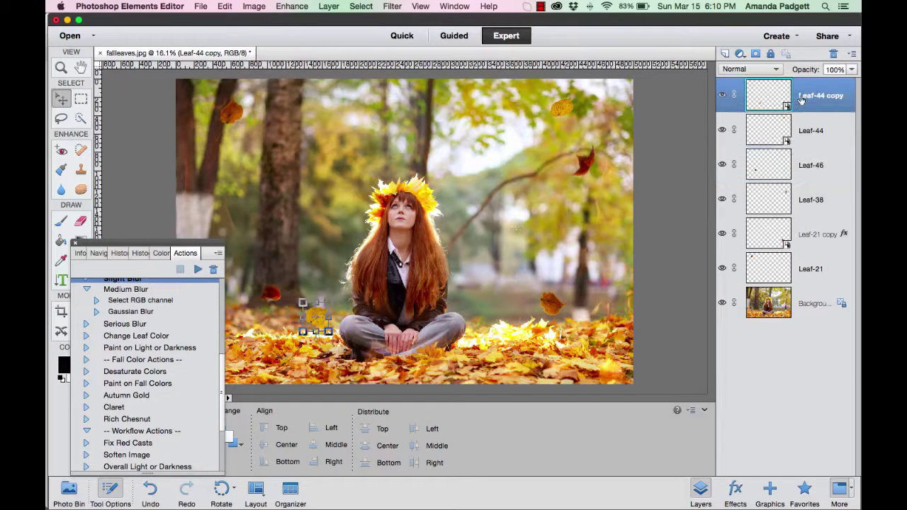
left_click(114, 409)
left_click(198, 269)
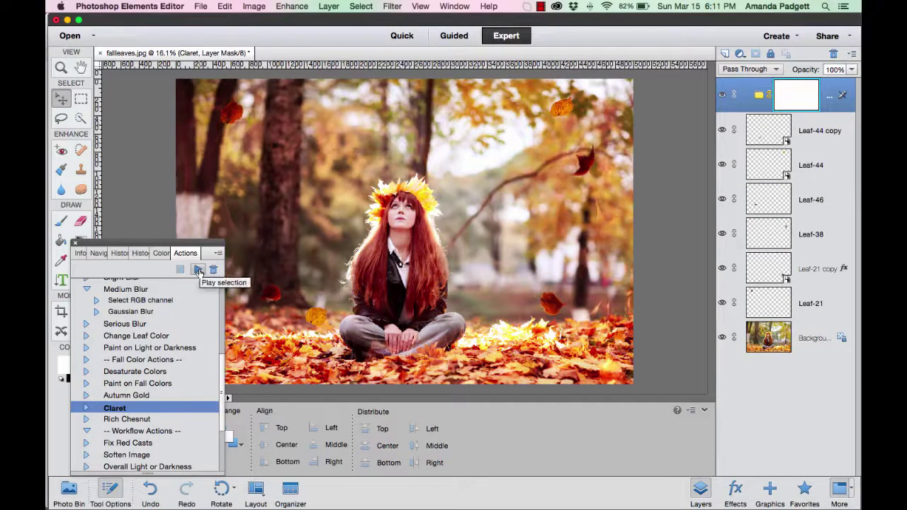
scroll(137, 370, "down", 2)
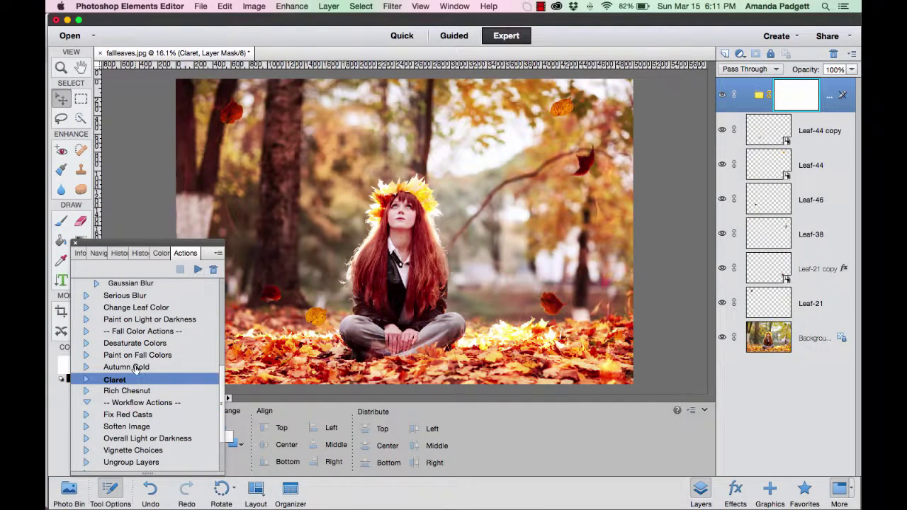
scroll(143, 401, "down", 1)
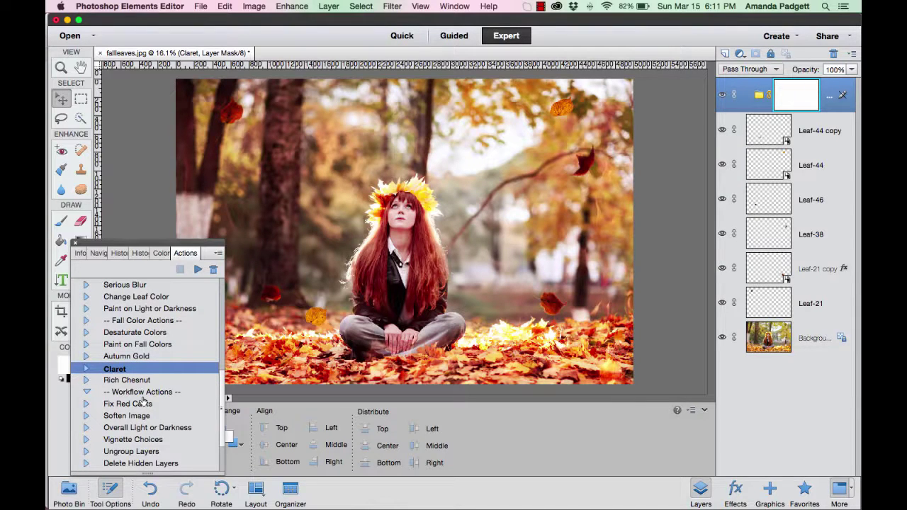
scroll(143, 402, "down", 4)
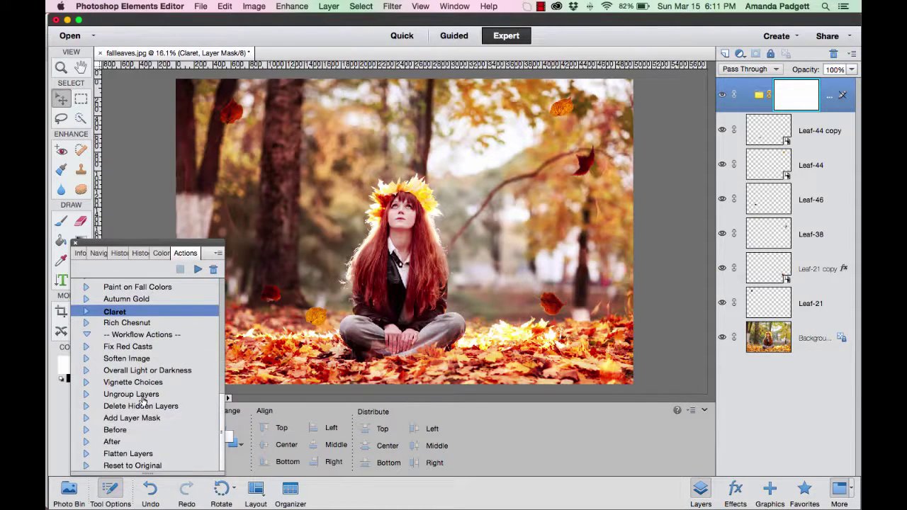
Run the Flatten Layers action to merge all leaf and Claret layers into one Background
left_click(141, 454)
left_click(197, 270)
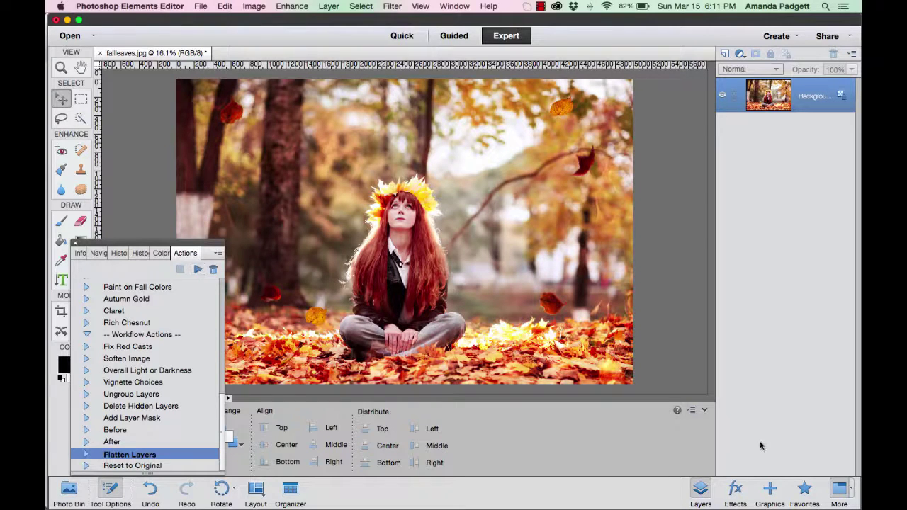
Show the effect presets with the Luxe Falling Leaves category selected
left_click(736, 490)
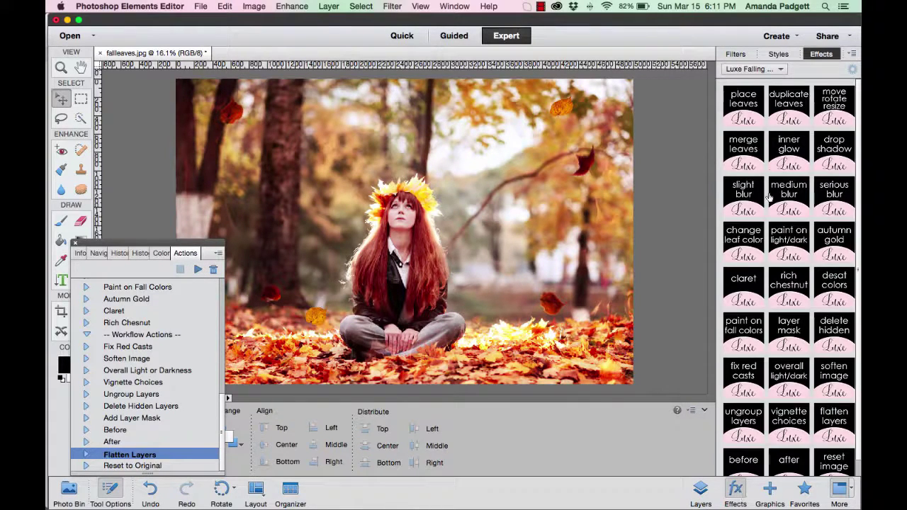
left_click(757, 68)
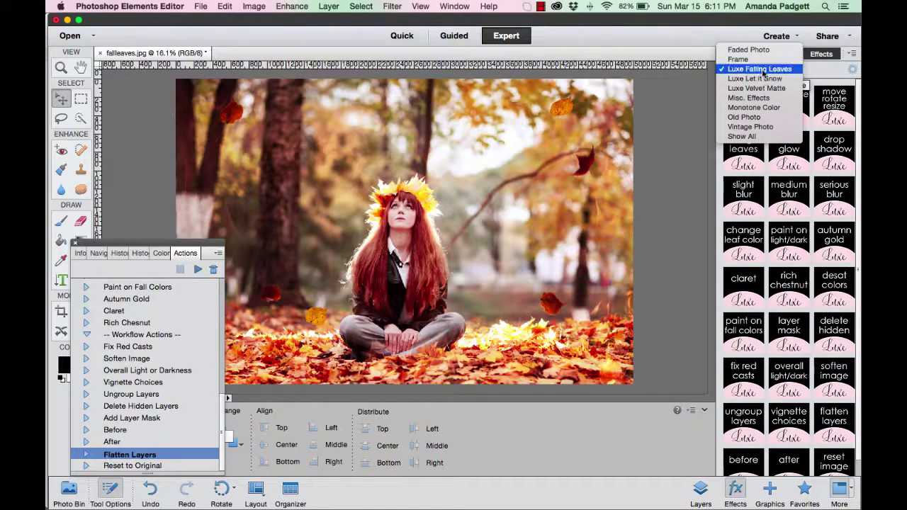
left_click(764, 70)
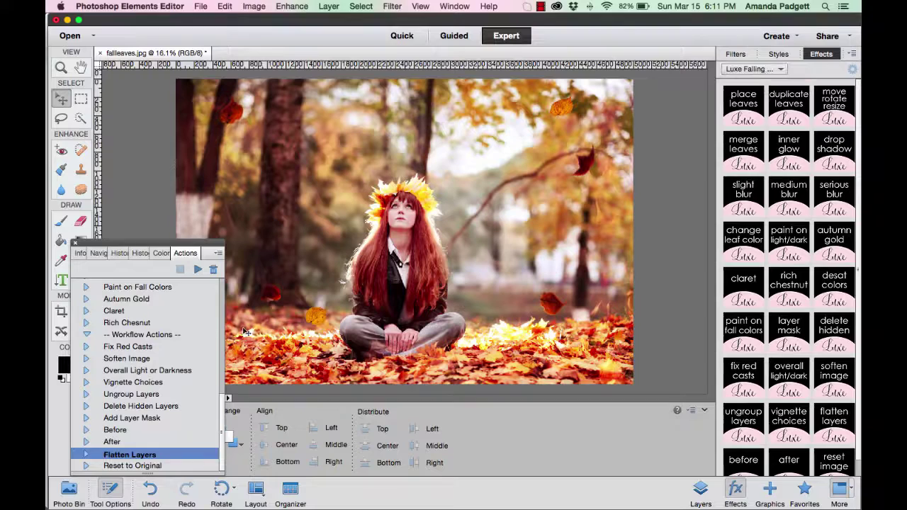
Review the editing history, then return to the layers list
left_click(141, 254)
left_click(119, 253)
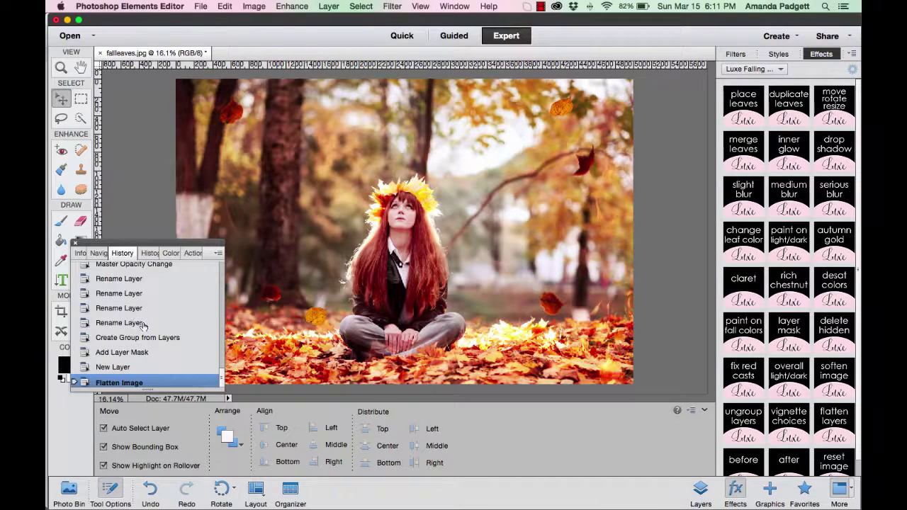
scroll(143, 325, "up", 10)
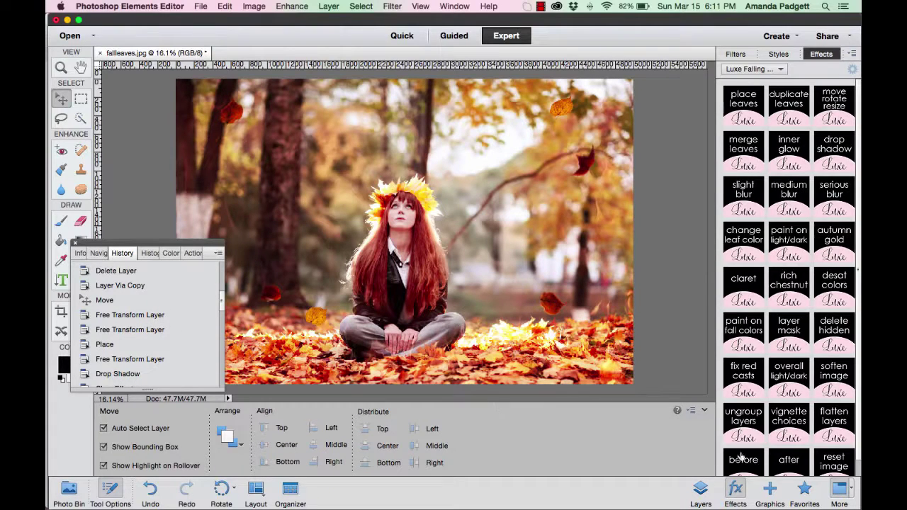
left_click(701, 490)
Undo the flatten and run the Luxe Falling Leaves place-leaves preset
key("super+z")
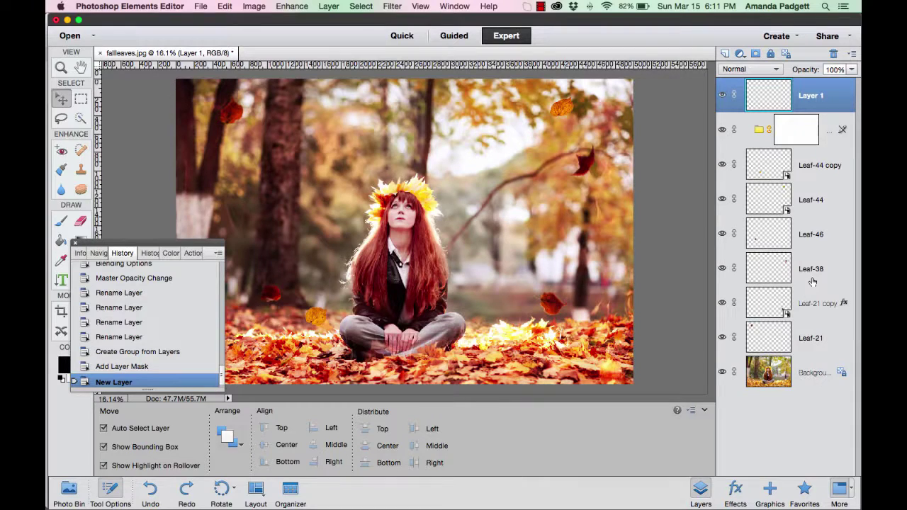
left_click(734, 489)
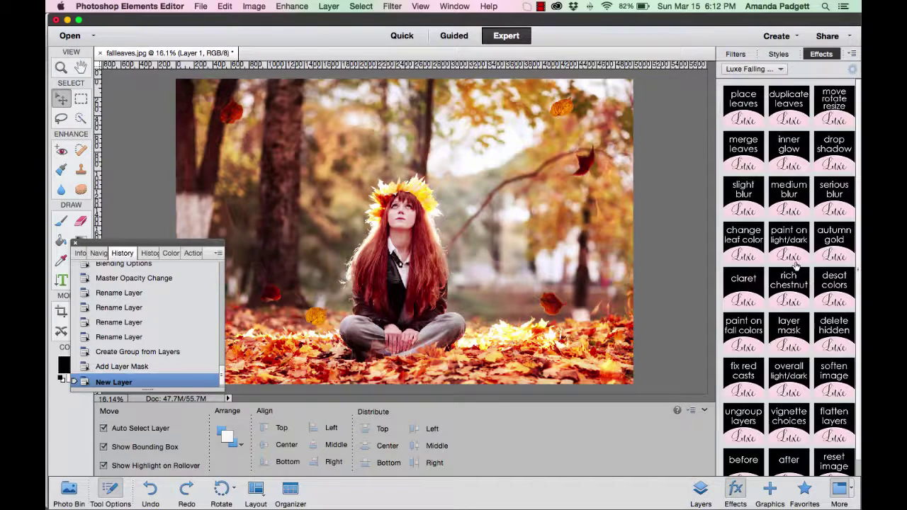
double_click(744, 107)
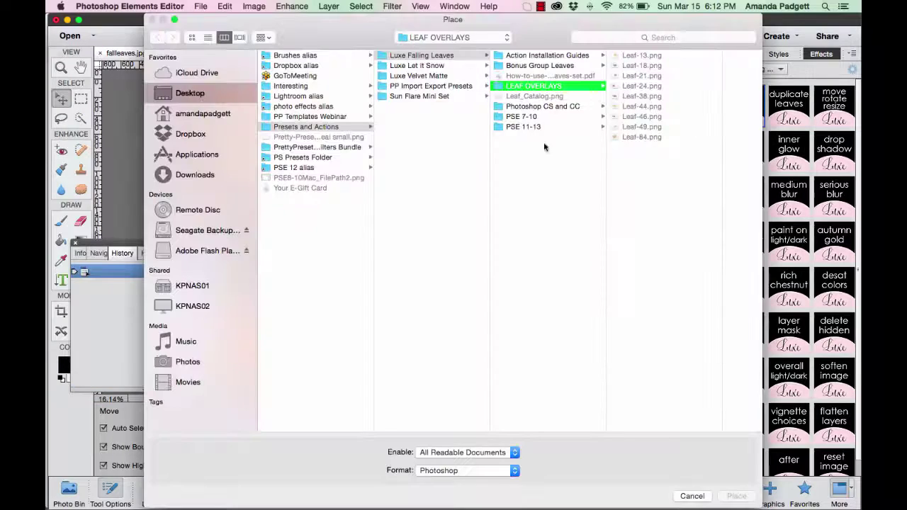
Preview Leaf-24.png in LEAF OVERLAYS, cancel the placement, and show the falling-leaves actions
left_click(643, 88)
left_click(643, 87)
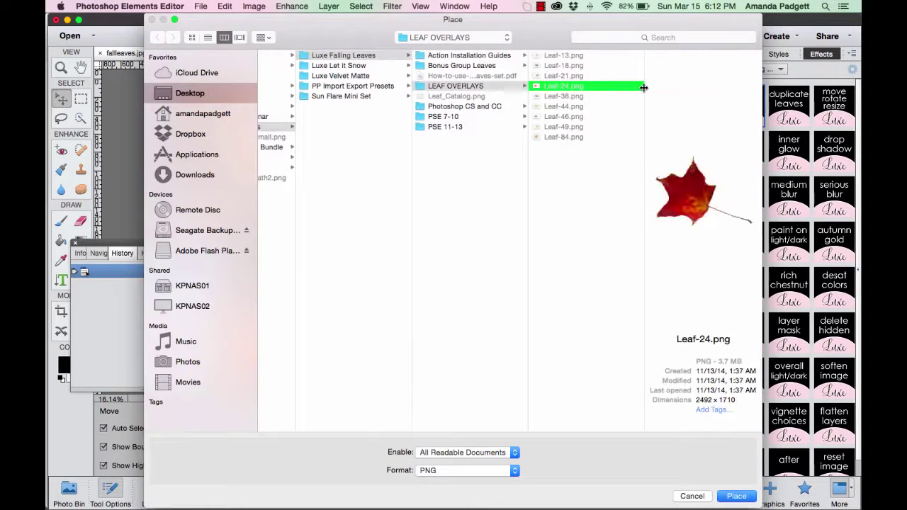
left_click(692, 496)
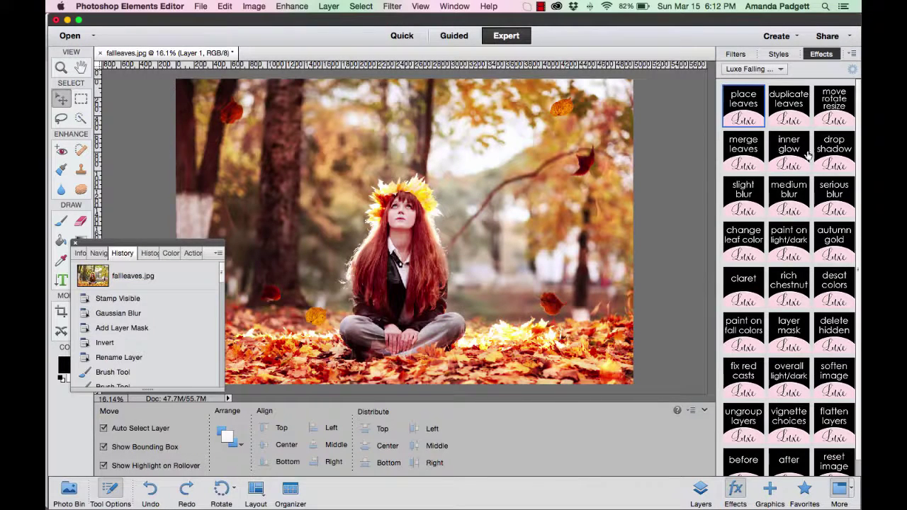
left_click(189, 253)
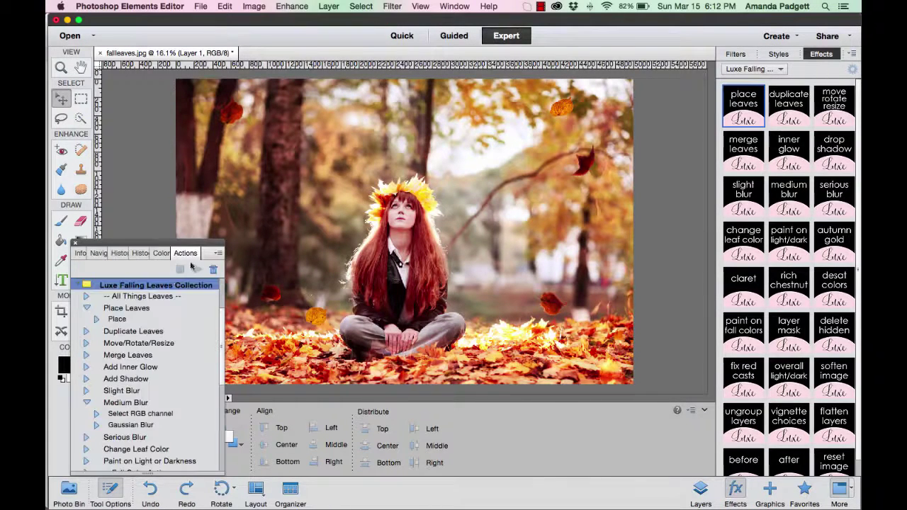